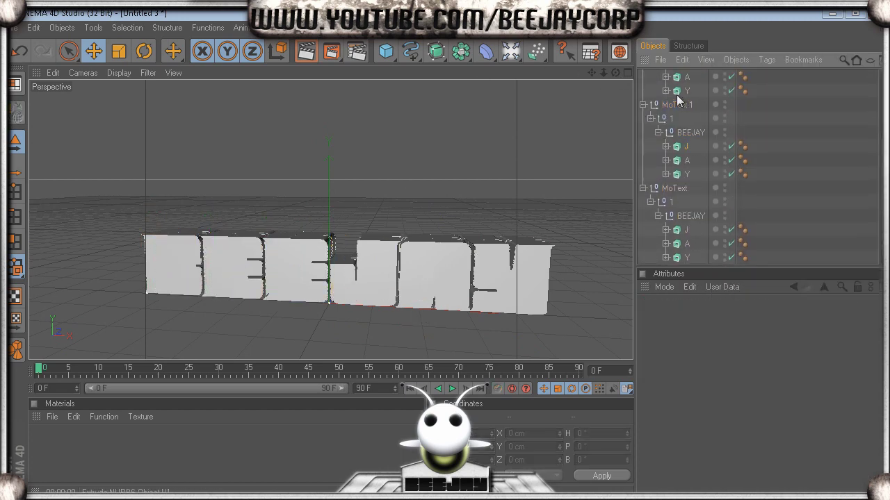
Step: Select the J letter object of the BEEJAY MoText
click(385, 308)
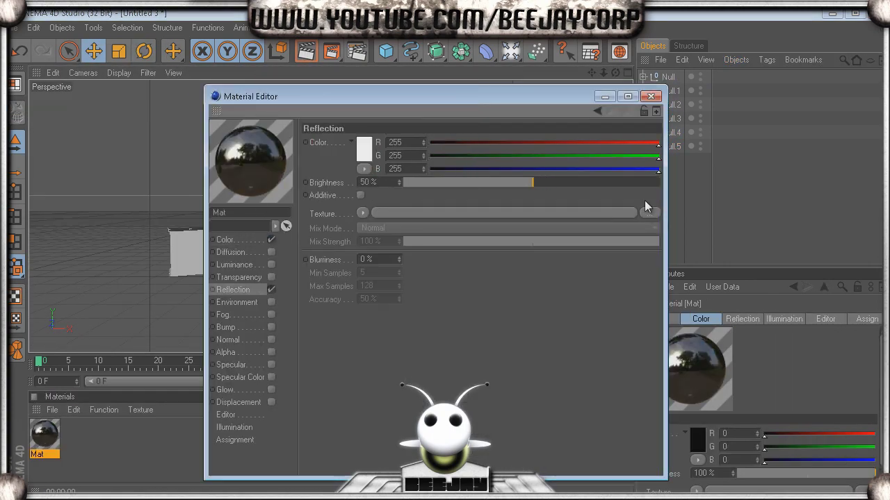
Step: Apply a Fresnel falloff to the letter material's reflection
key(Return)
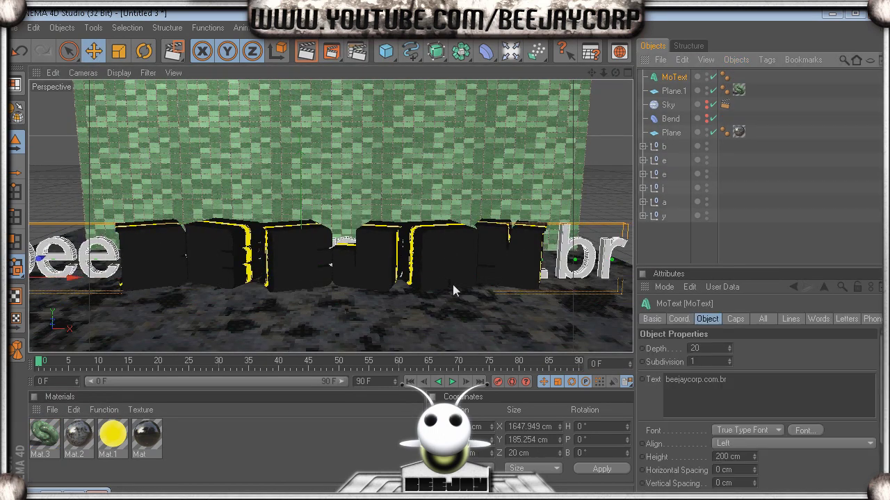
text(50)
Step: Shrink the web address text to 50 cm and add a camera to the scene
key(Return)
click(590, 51)
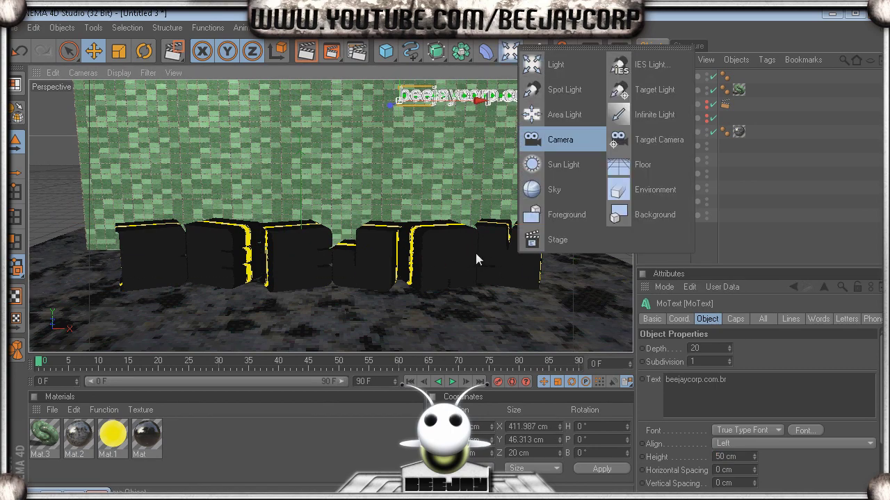
click(562, 139)
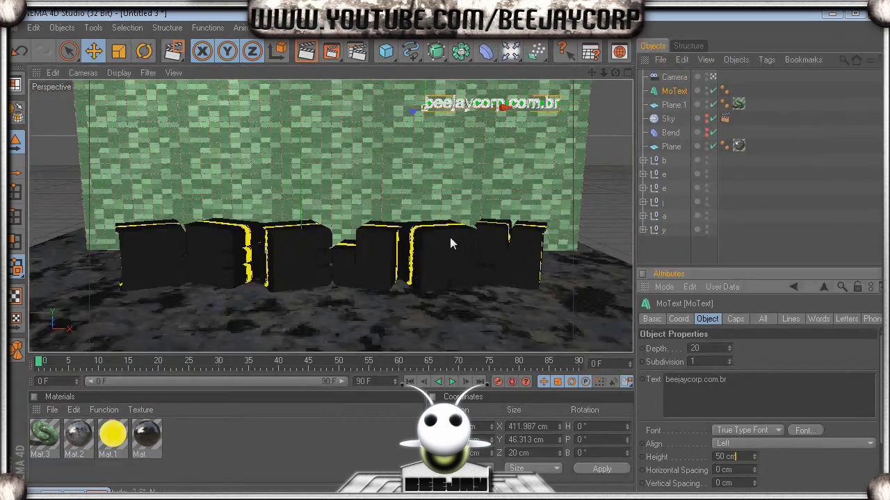
Step: Enlarge the web address text to 70 cm, give it the dark Mat material, and shift the splatter left
text(70)
key(Return)
drag(146, 436, 469, 101)
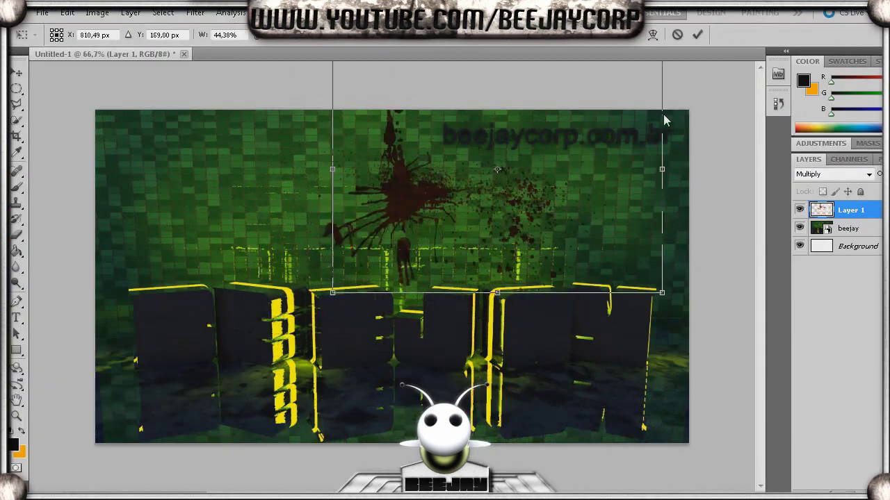
drag(616, 257, 477, 258)
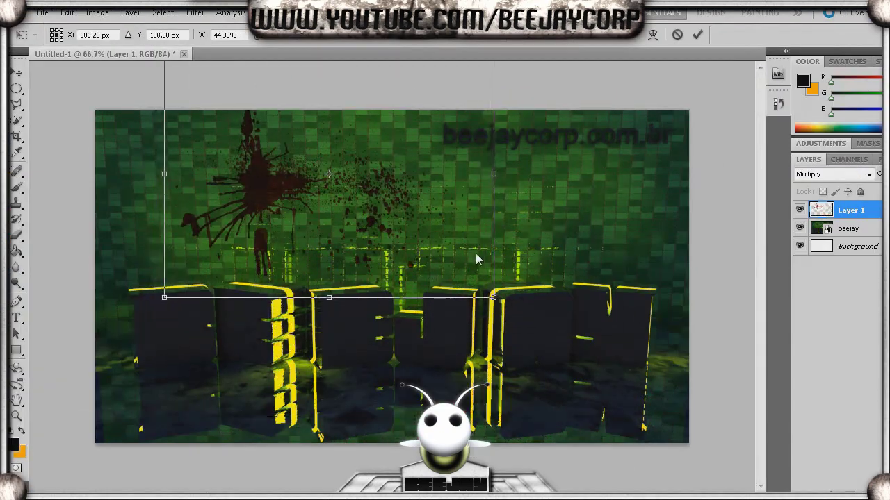
Step: Confirm the splatter's position, add a new empty layer and set up the brush
key(Return)
key(ctrl+shift+alt+n)
key(b)
right_click(475, 253)
key(Return)
Step: Switch to the Polygon shape tool, then duplicate the white line layer for transforming
right_click(474, 254)
key(Return)
key(u)
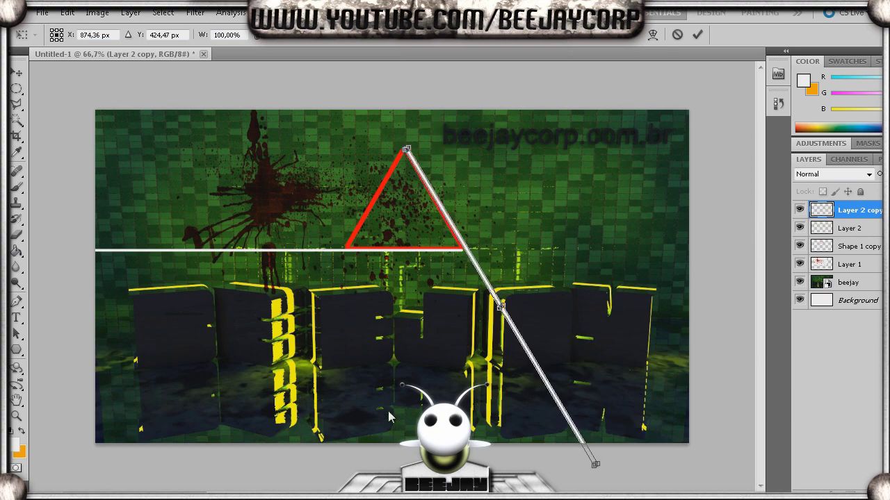
key(ctrl+j)
key(ctrl+t)
Step: Place the copied white line across the triangle and delete the orange fill to hollow it
mouse_move(432, 329)
mouse_down()
mouse_move(577, 346)
mouse_move(399, 315)
mouse_up()
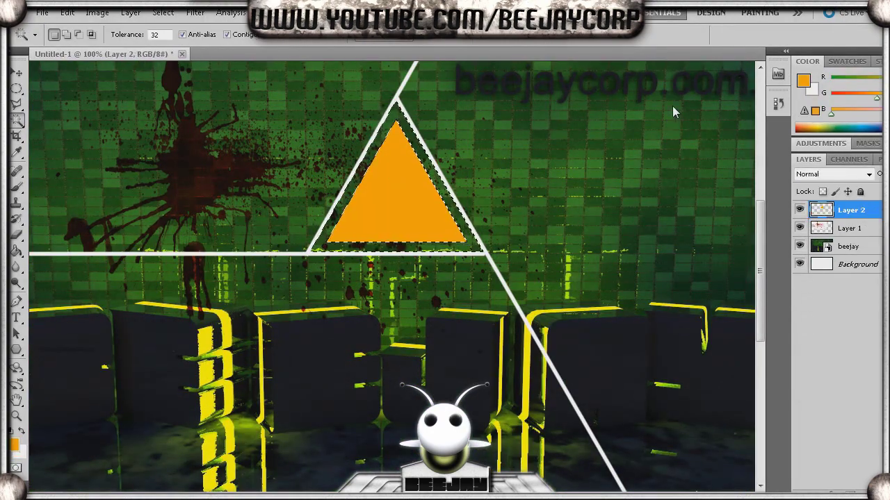
key(Delete)
key(ctrl+z)
click(778, 103)
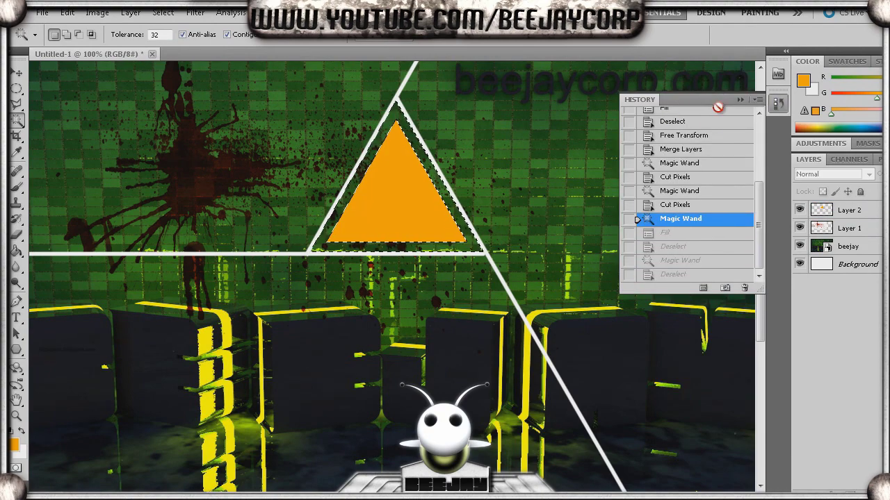
key(ctrl+shift+z)
key(ctrl+shift+z)
key(ctrl+shift+z)
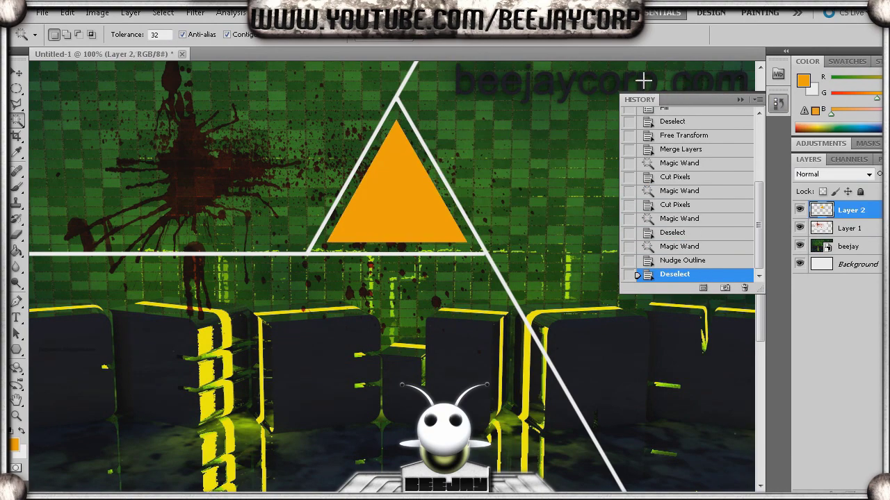
key(ctrl+d)
Step: Blend the white triangle into the green wall with Darker Color, then select the blood splatter layer
key(ctrl+minus)
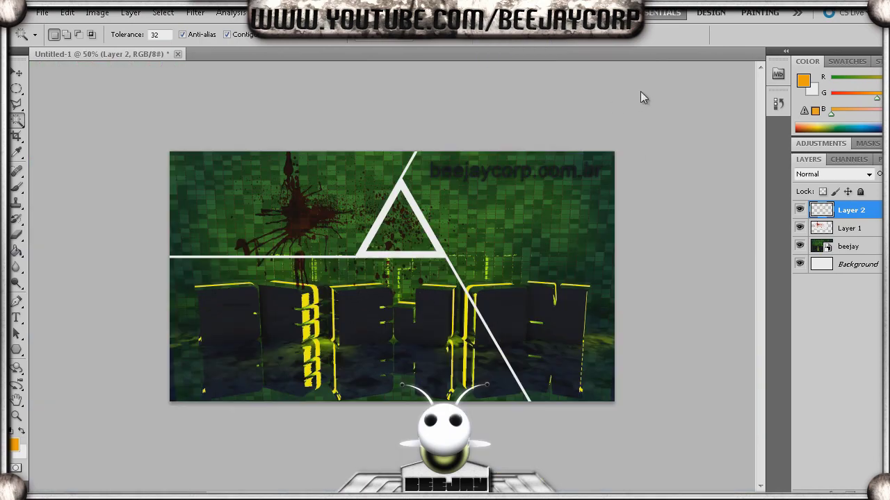
alt+scroll(417, 278, up, 5)
key(b)
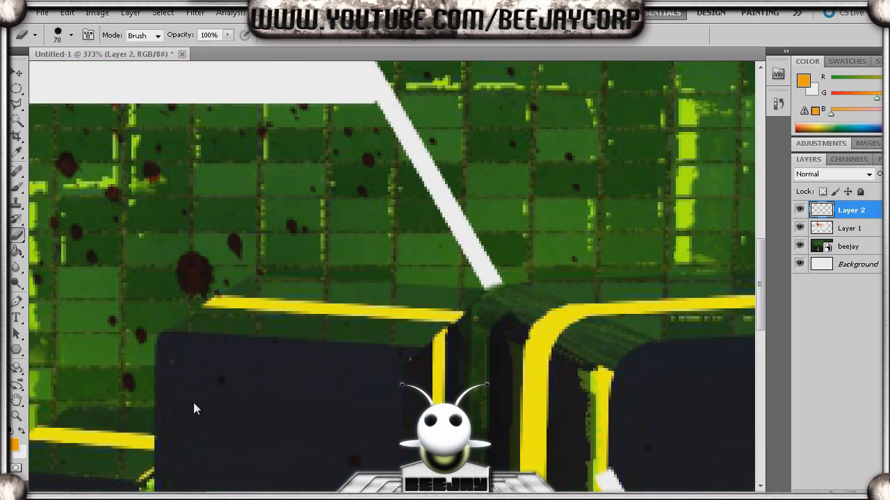
alt+scroll(195, 410, down, 5)
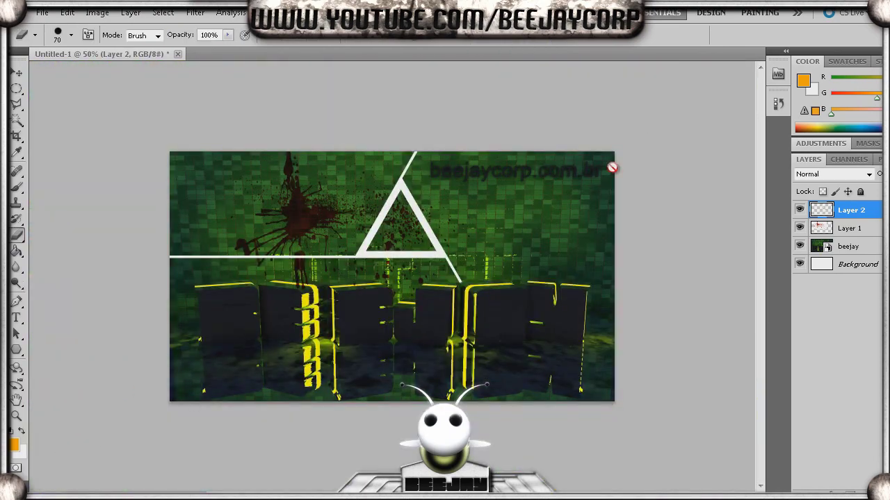
click(834, 173)
click(831, 87)
key(alt+bracketleft)
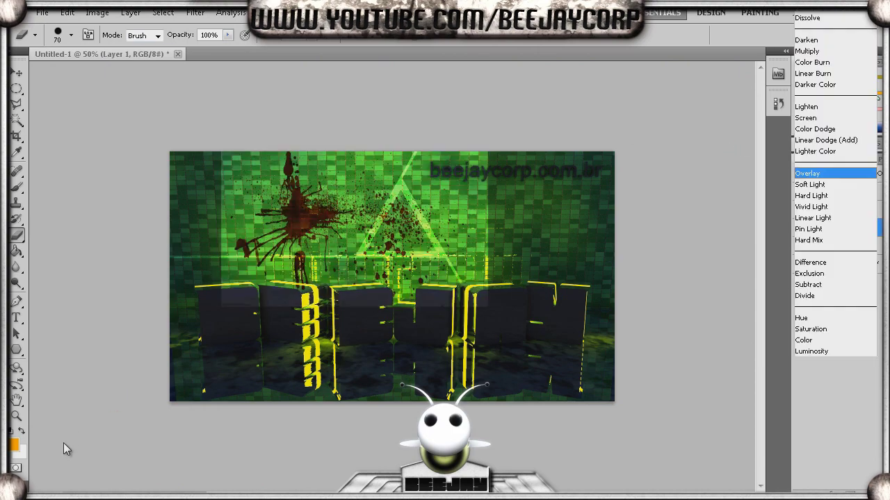
Step: Move the blood splatter toward the canvas centre
ctrl+drag(593, 207, 795, 280)
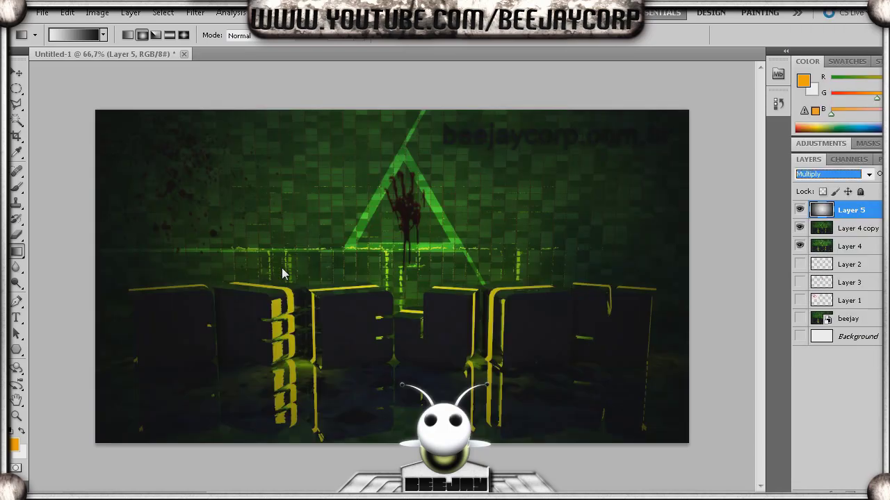
Step: Draw a diagonal gradient across Layer 5 covering the whole canvas
drag(284, 273, 389, 212)
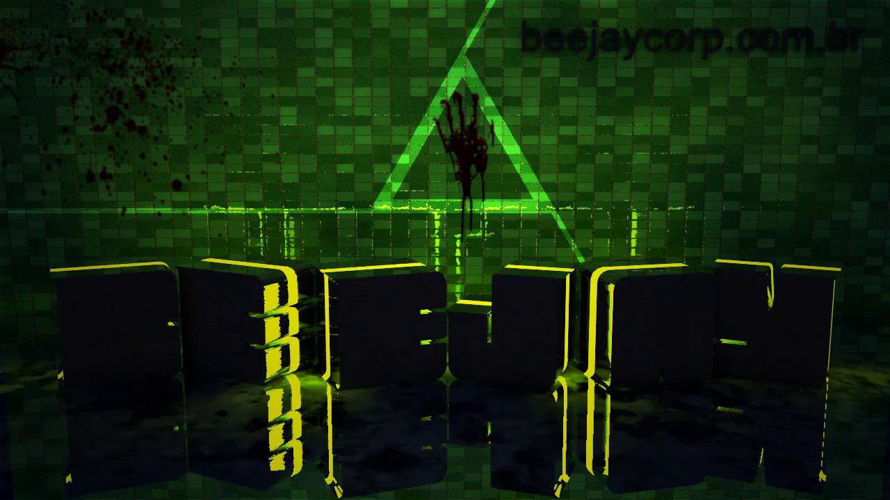